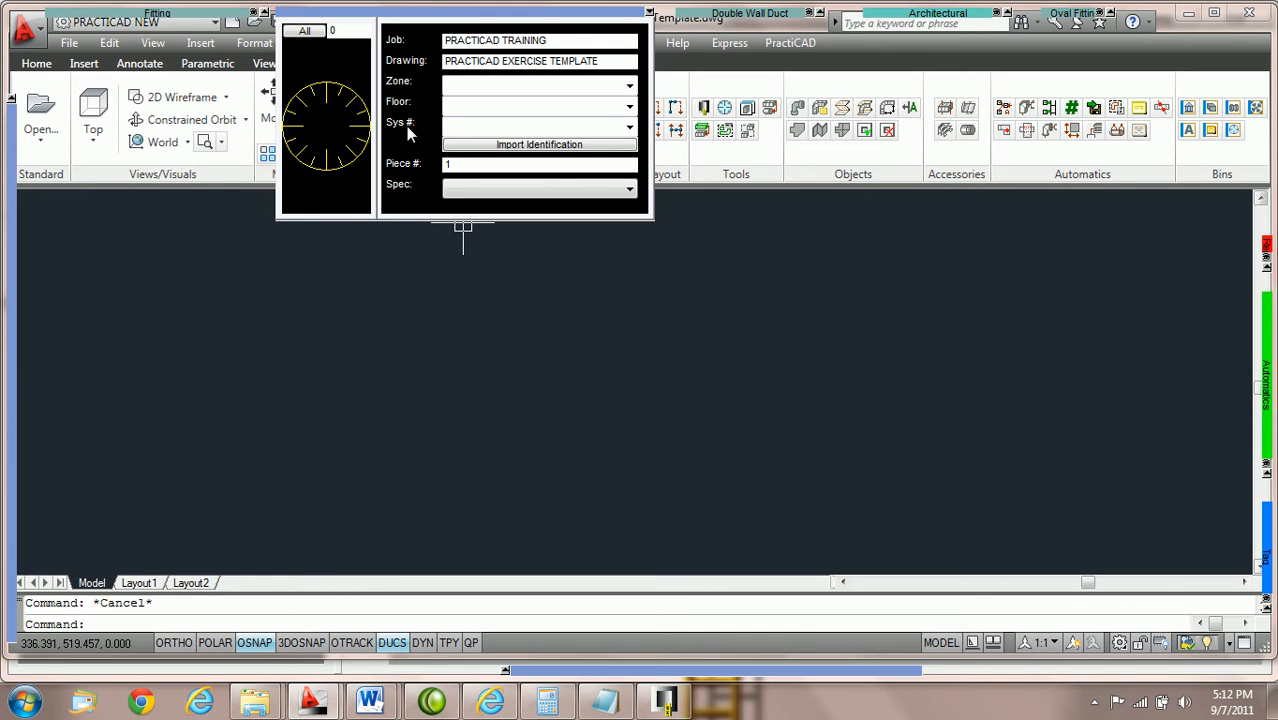
left_click(629, 88)
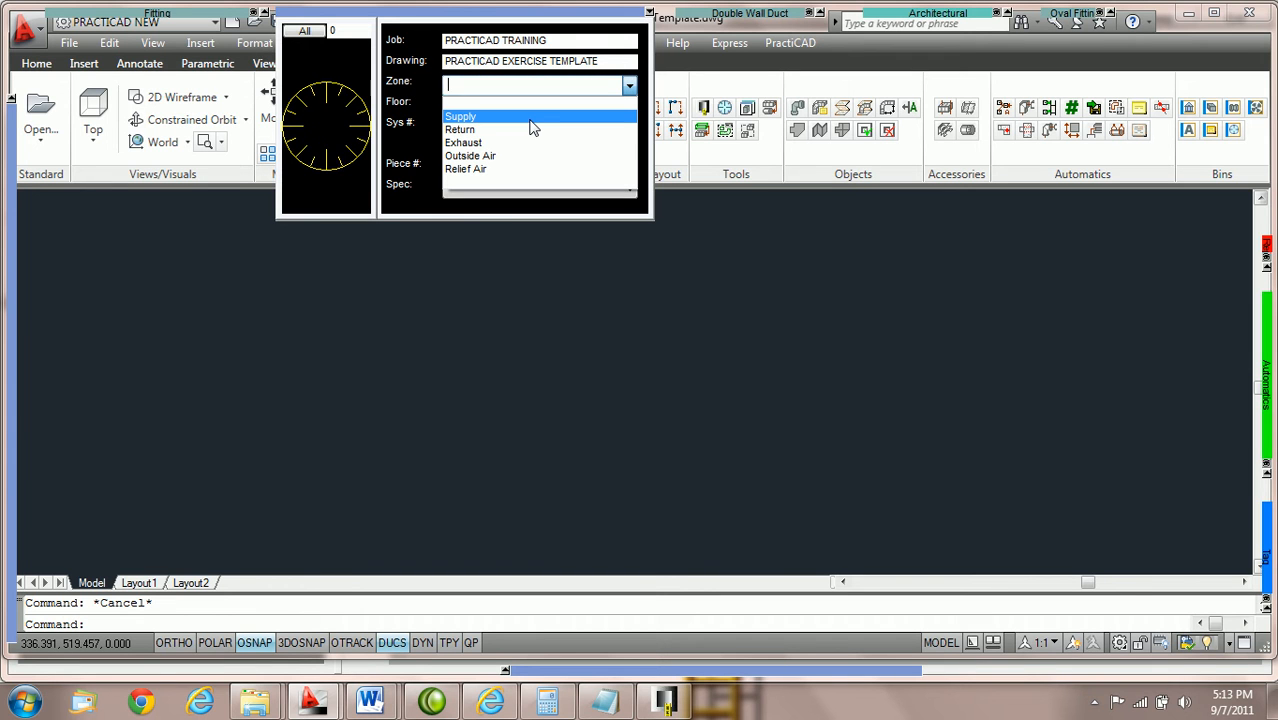
left_click(546, 86)
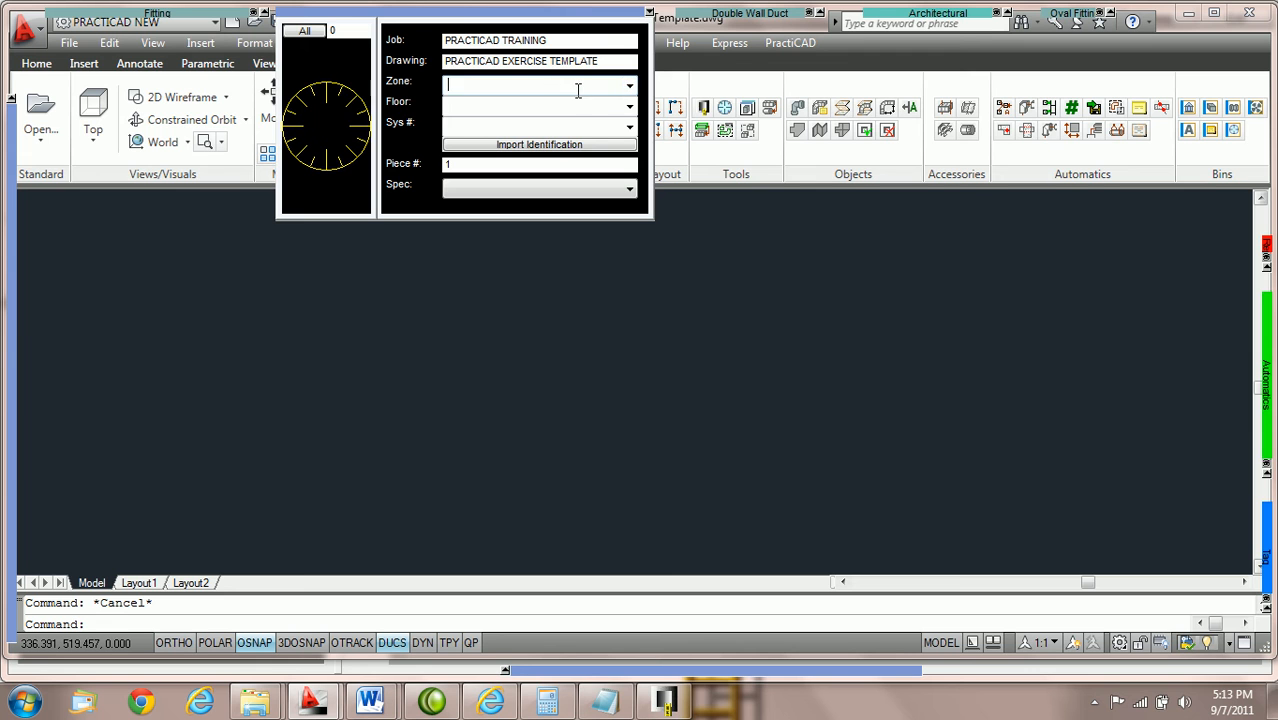
left_click(629, 108)
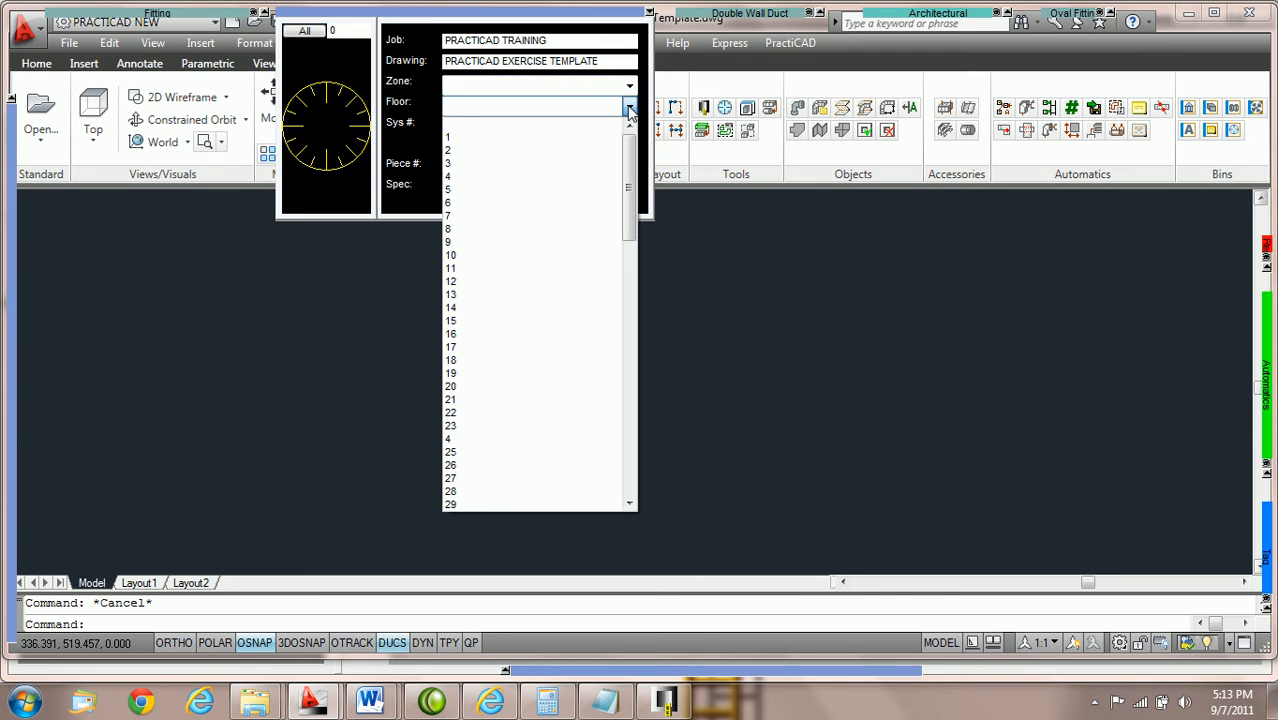
left_click(629, 108)
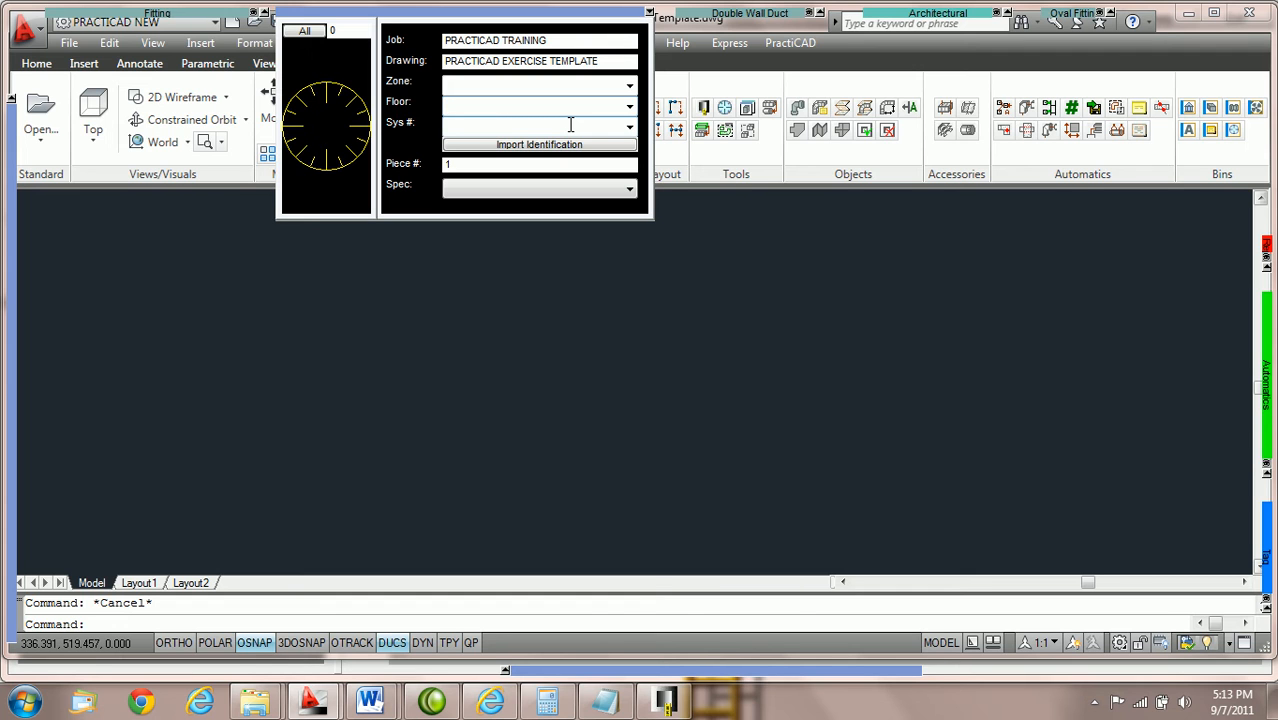
left_click(570, 86)
left_click(519, 88)
type("SUPPLY")
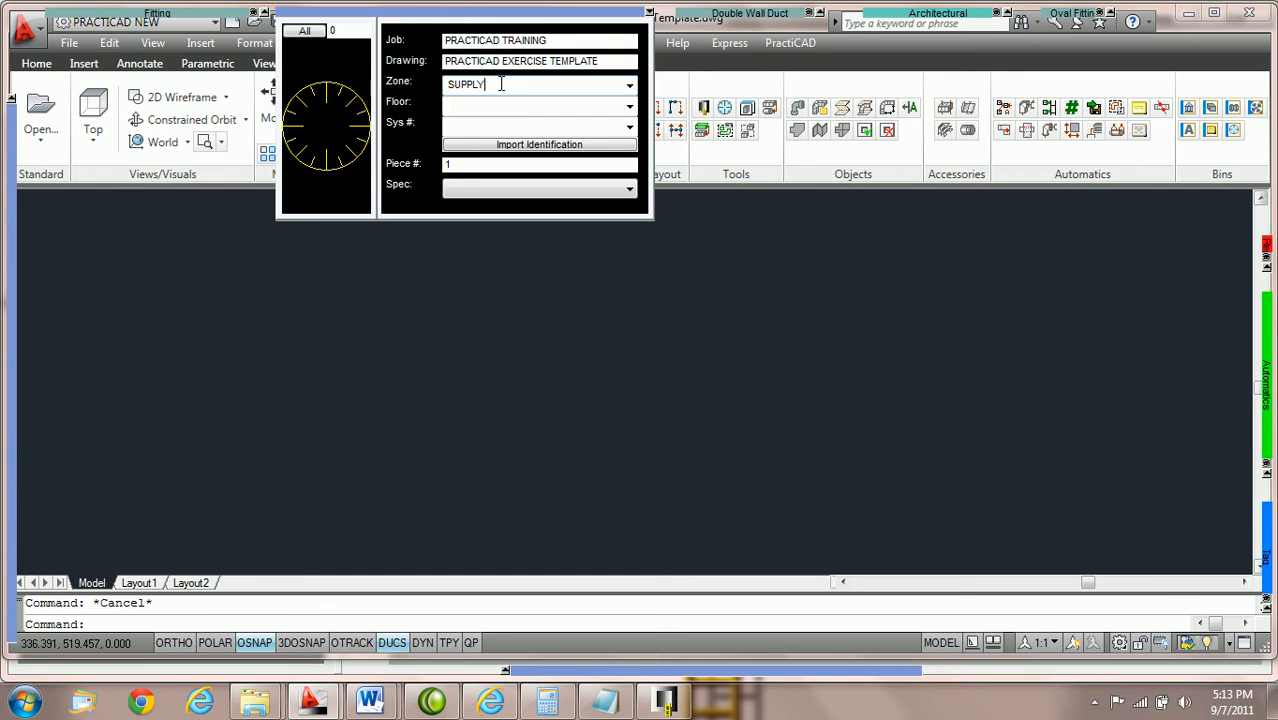
key("BackSpace")
key("BackSpace")
key("BackSpace")
key("BackSpace")
key("BackSpace")
key("BackSpace")
Set the zone to the preset Supply and apply it to new fittings only.
left_click(629, 86)
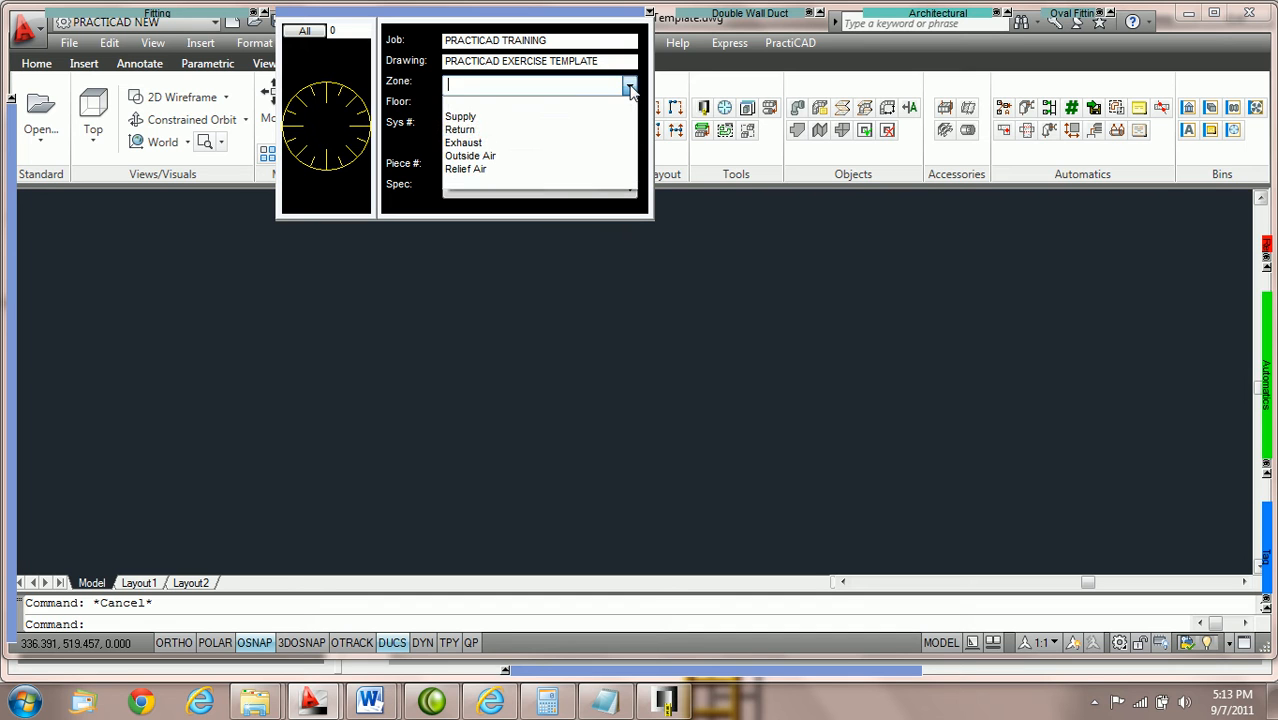
left_click(630, 88)
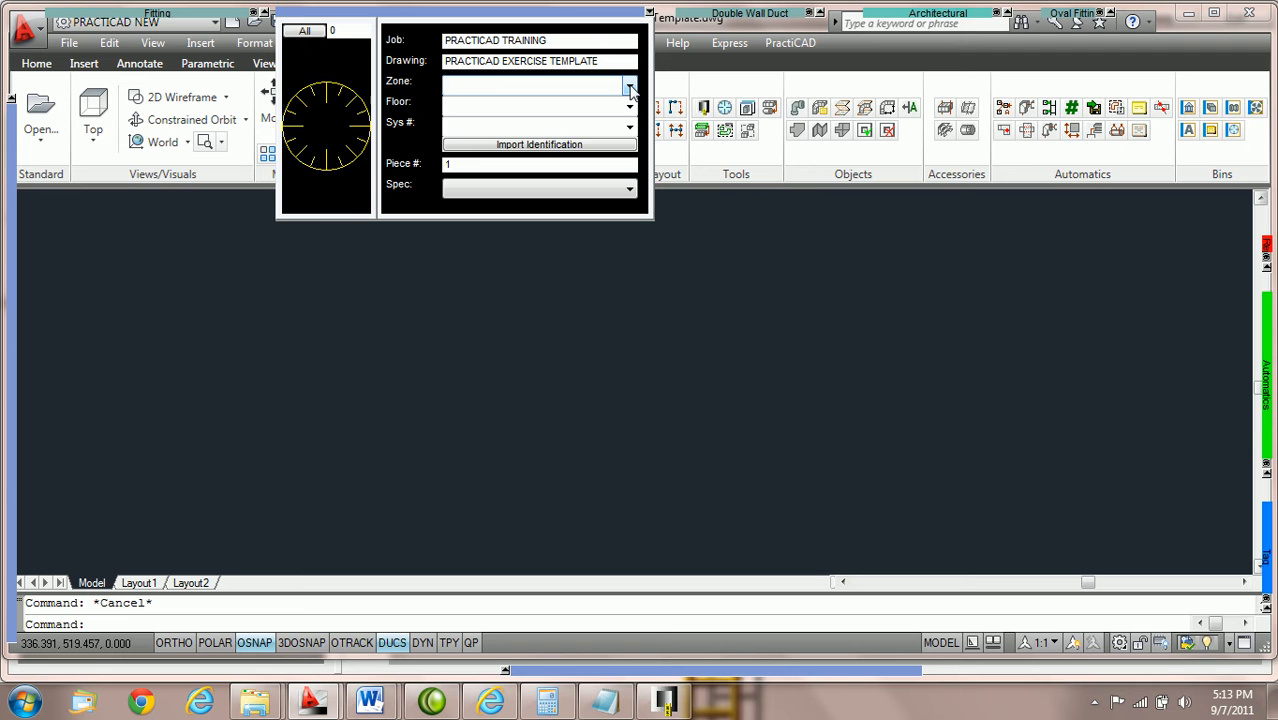
left_click(630, 88)
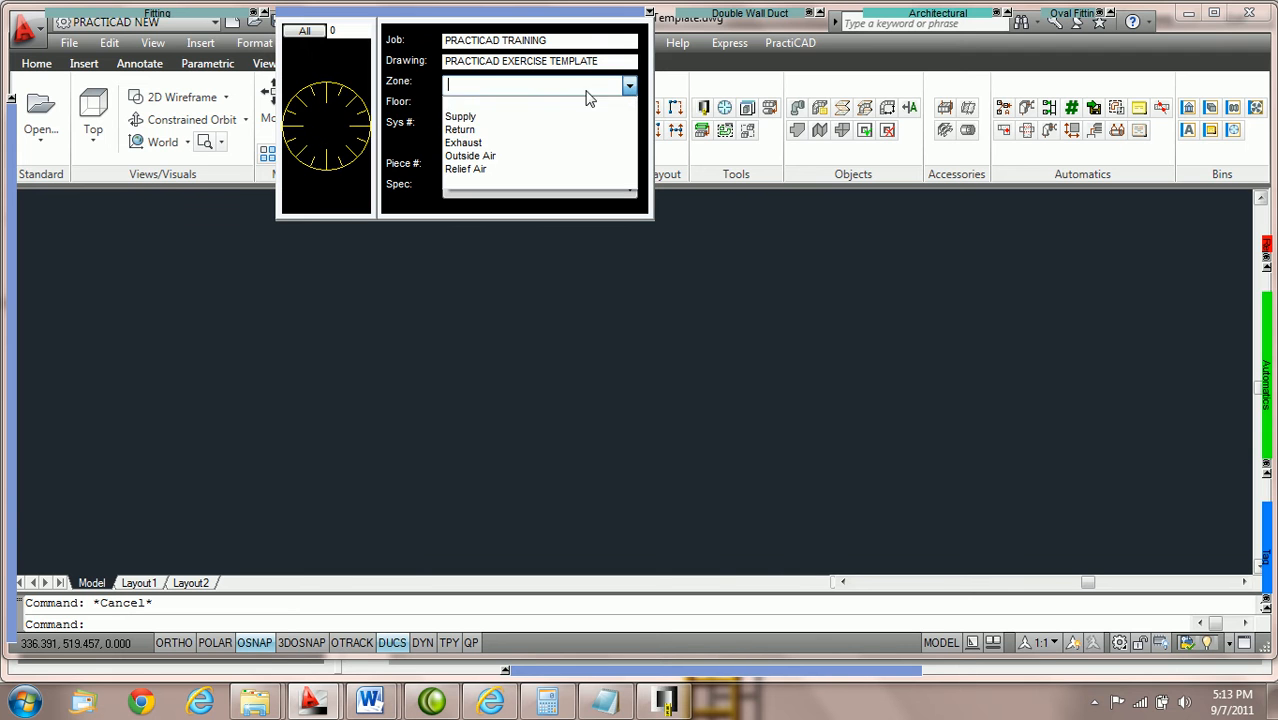
left_click(541, 122)
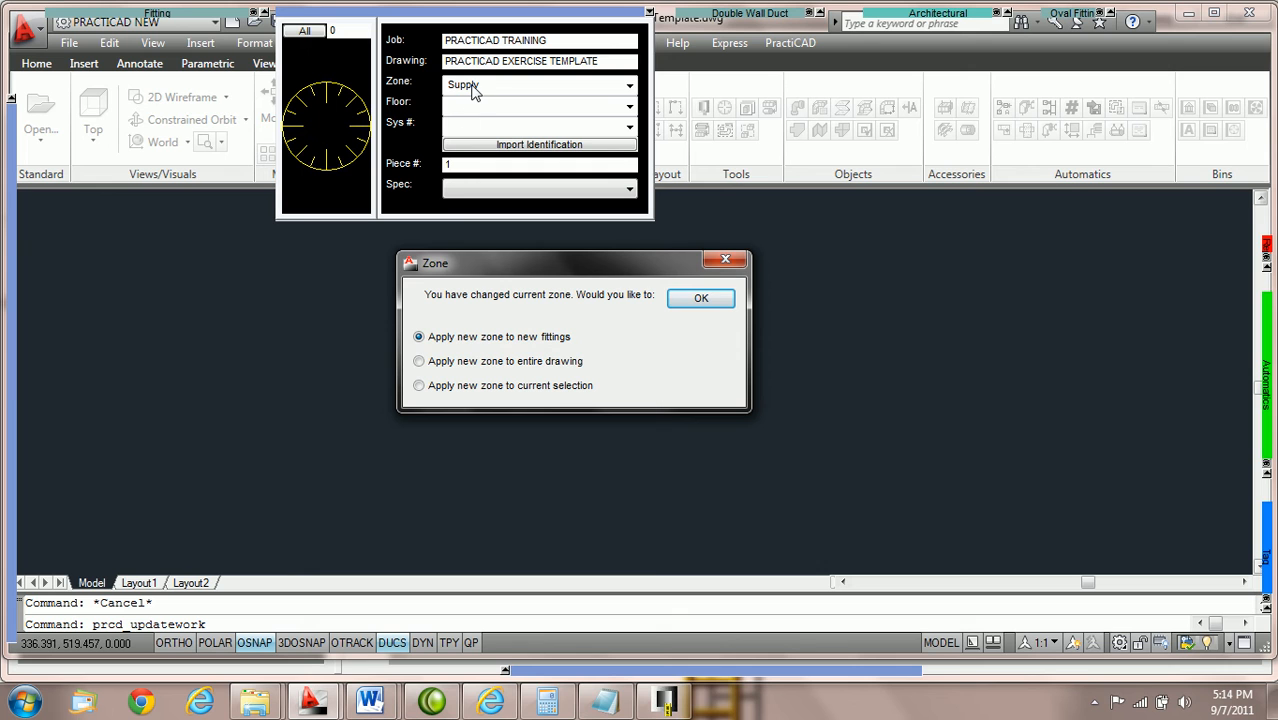
left_click(419, 361)
left_click(419, 387)
left_click(419, 337)
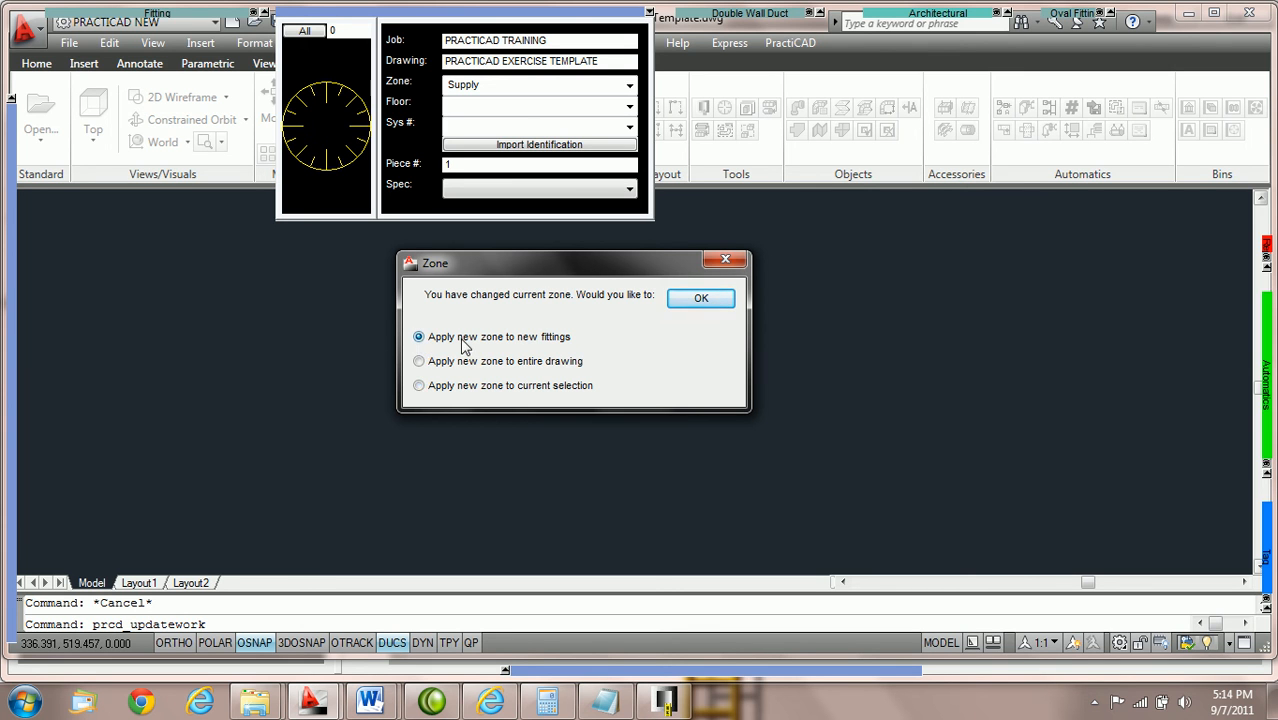
left_click(700, 299)
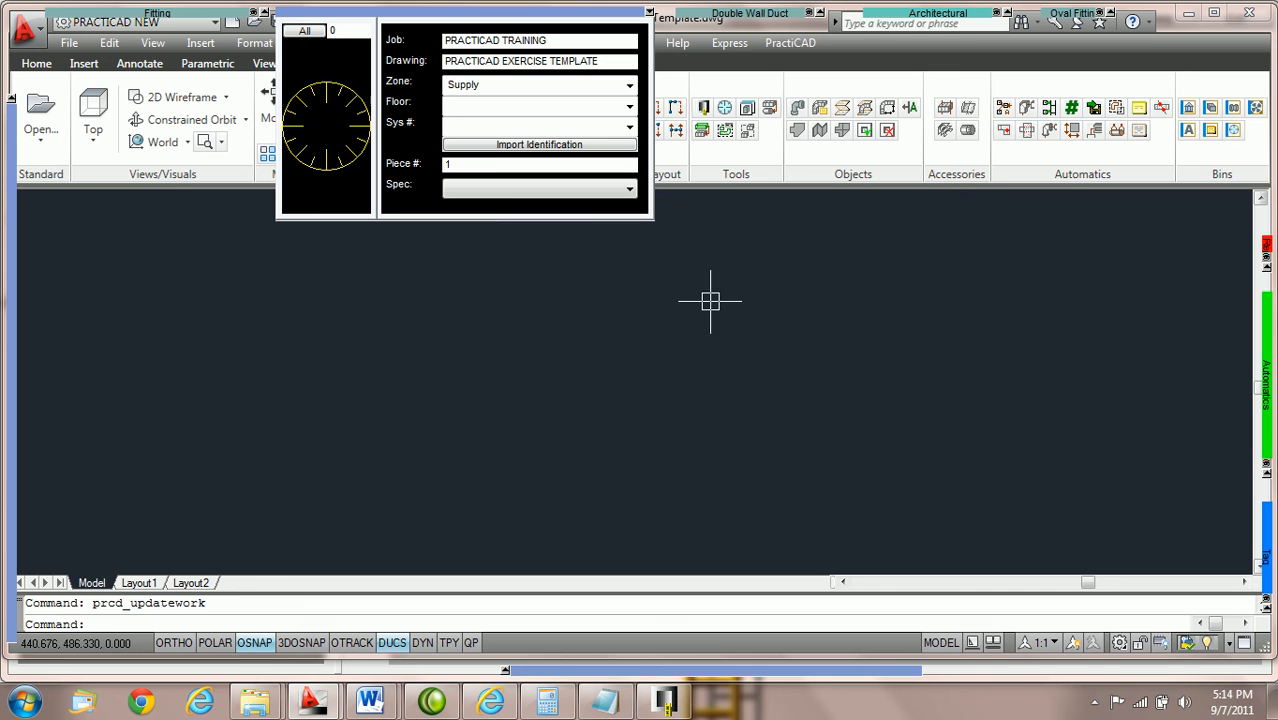
Set the floor to 6 and apply it to new fittings only.
left_click(630, 107)
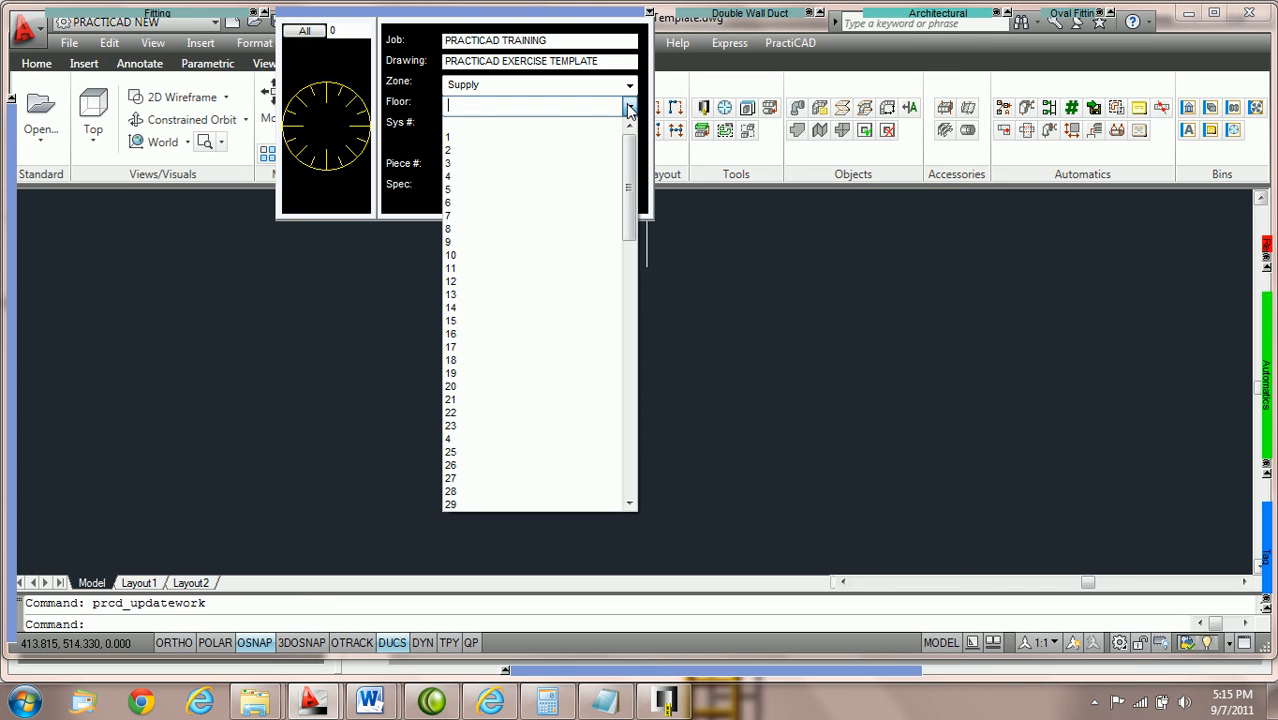
left_click(598, 204)
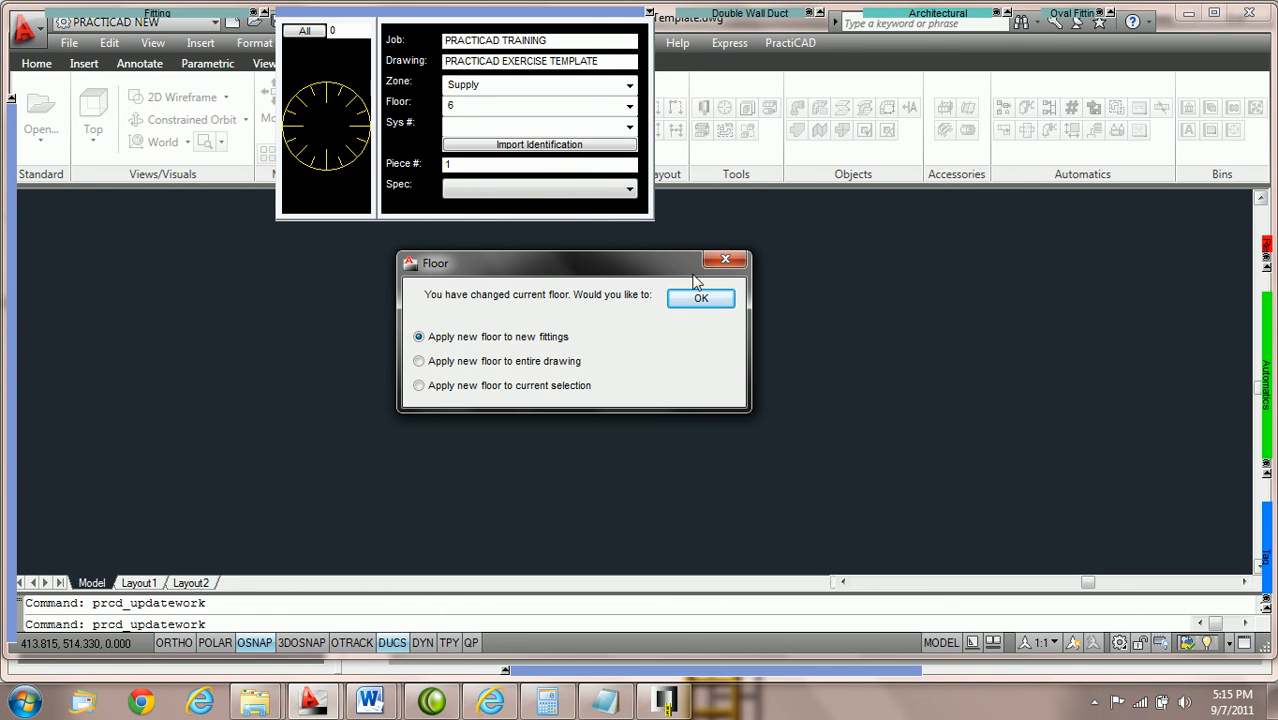
left_click(700, 298)
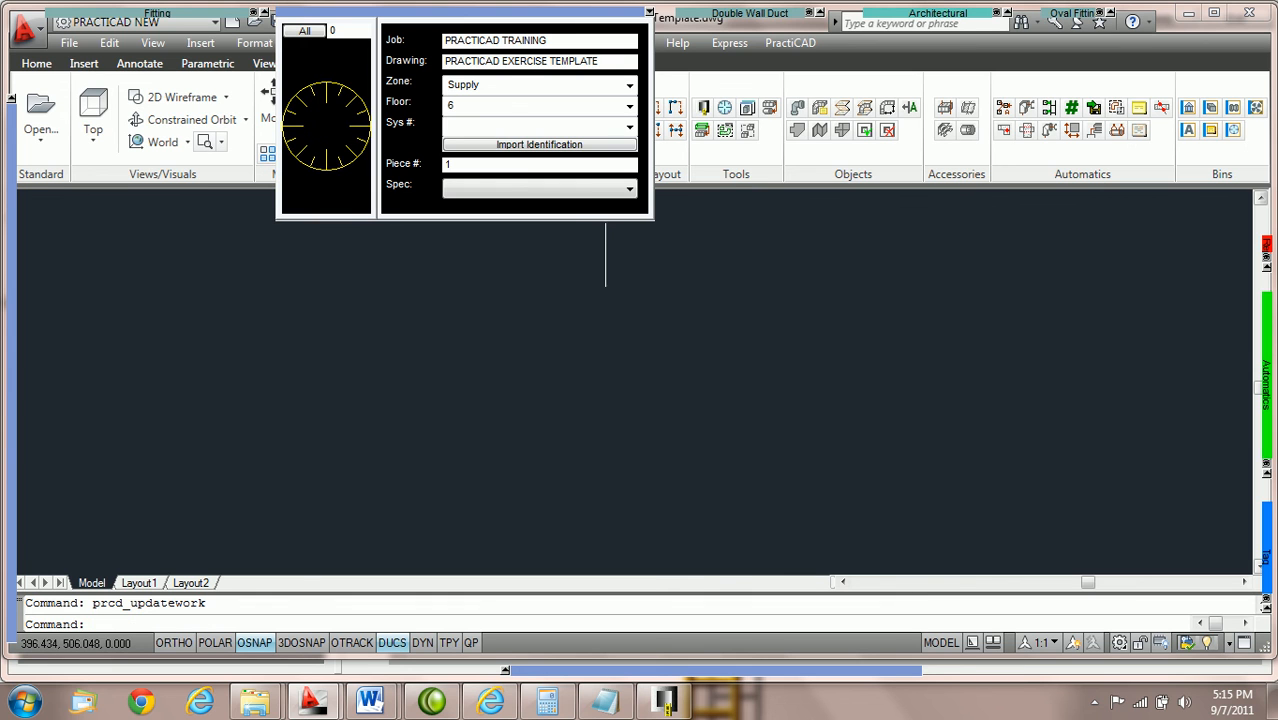
Set the system number to AHU-1 and apply it to new fittings only.
left_click(629, 130)
left_click(540, 127)
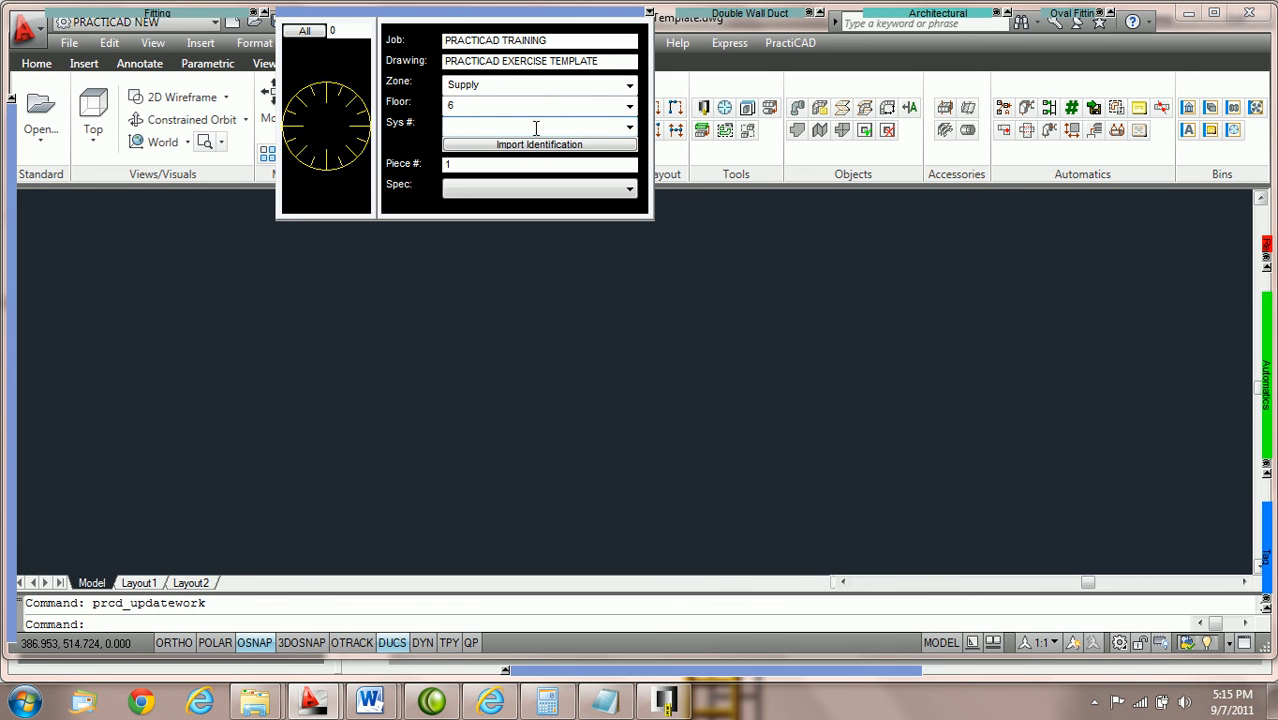
type("AHU-1")
left_click(540, 342)
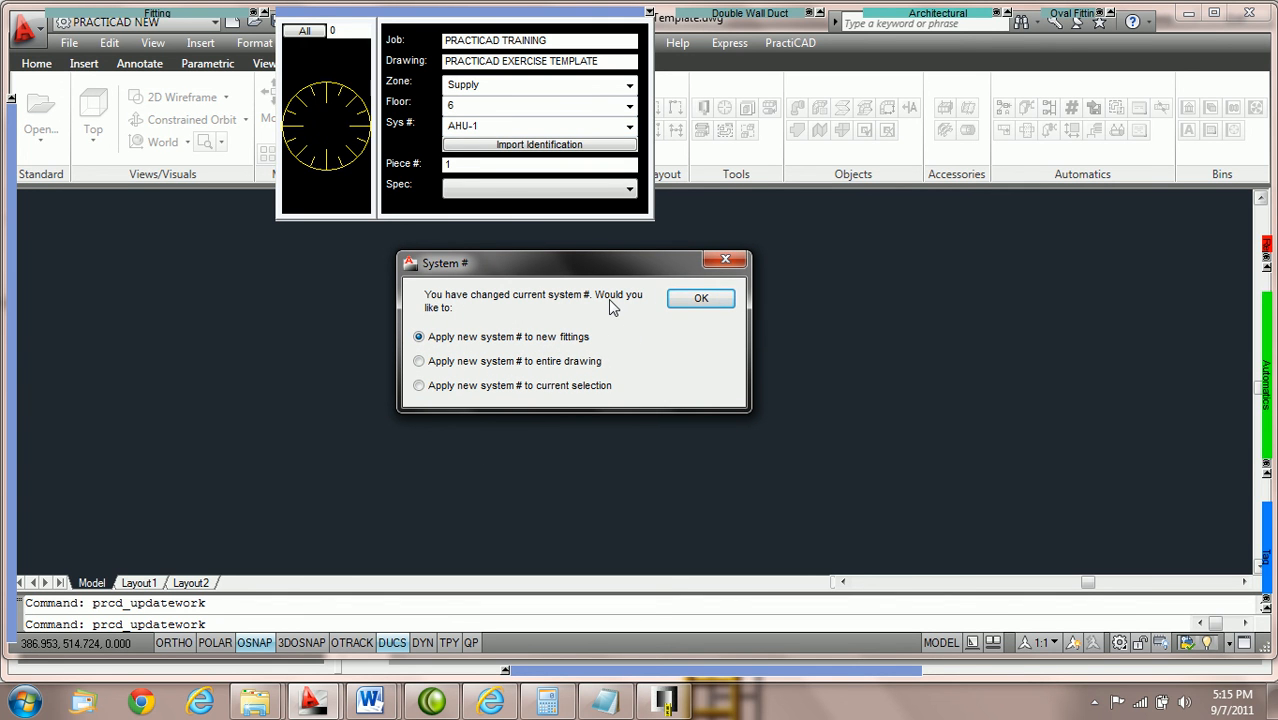
left_click(698, 298)
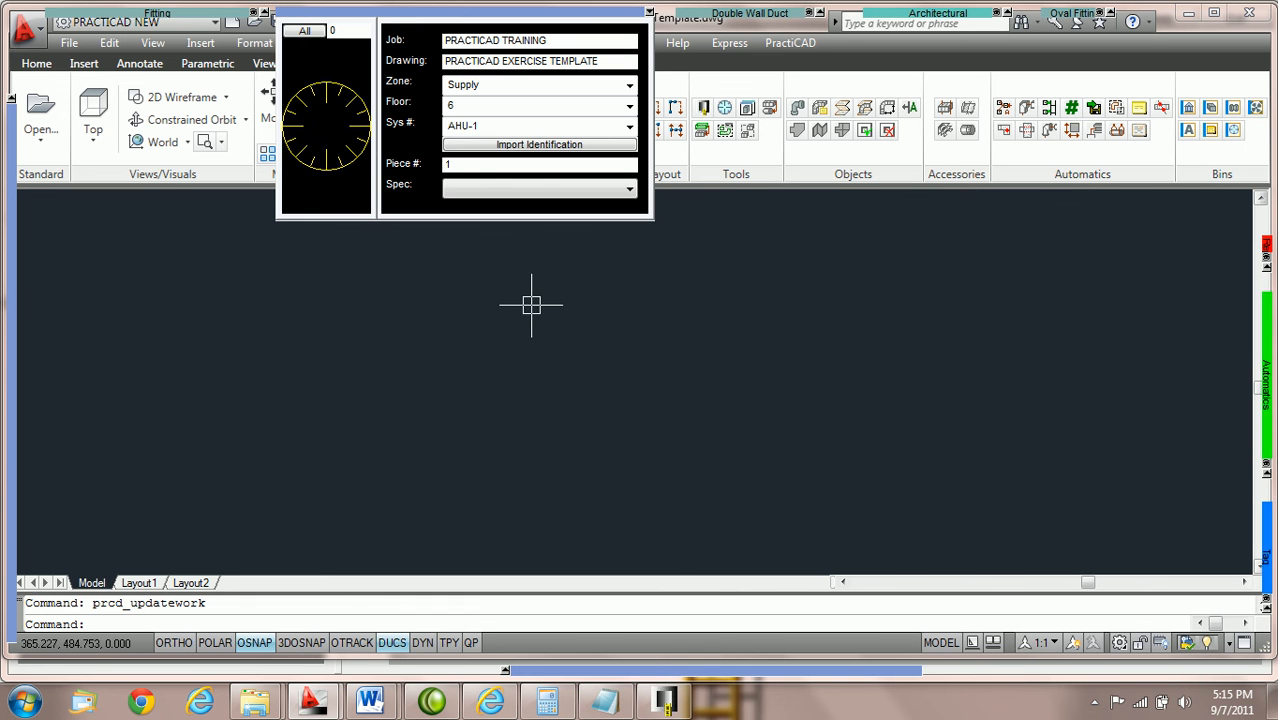
Place one horizontal 36 x 18 rectangular duct, 60 long, in the middle of the empty drawing and end placement.
mouse_move(101, 8)
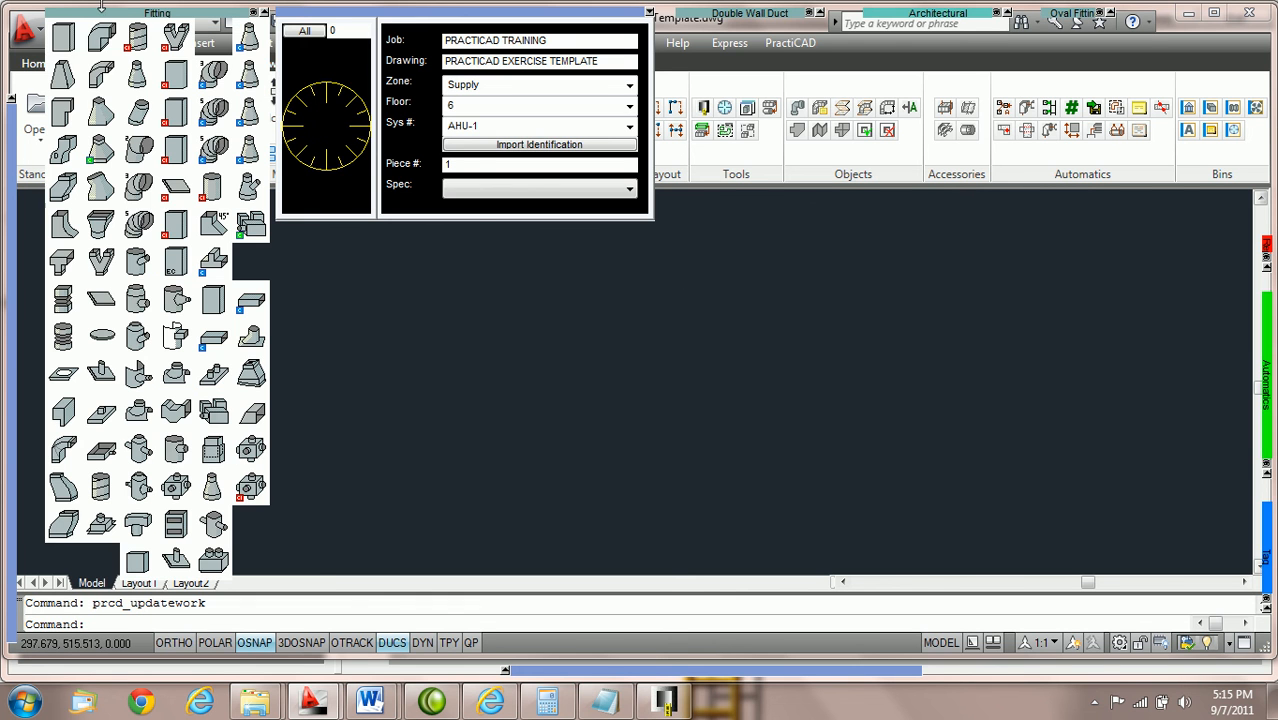
left_click(64, 42)
left_click(456, 366)
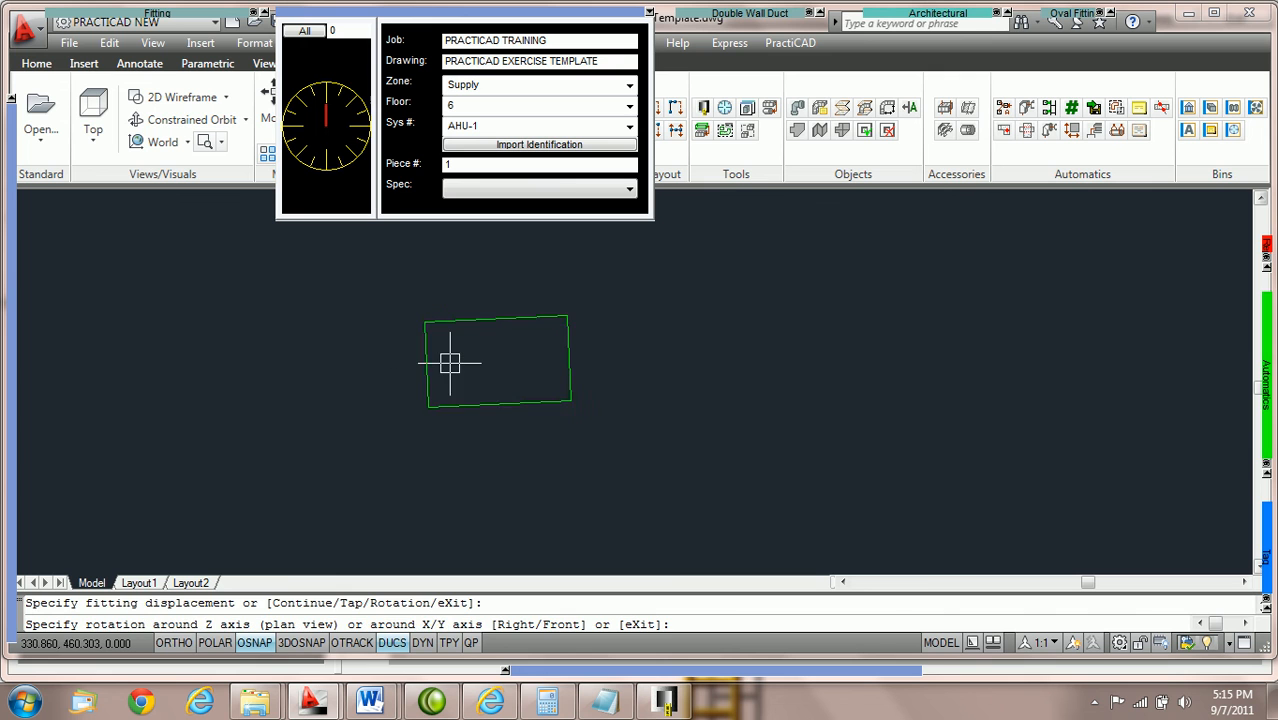
left_click(465, 361)
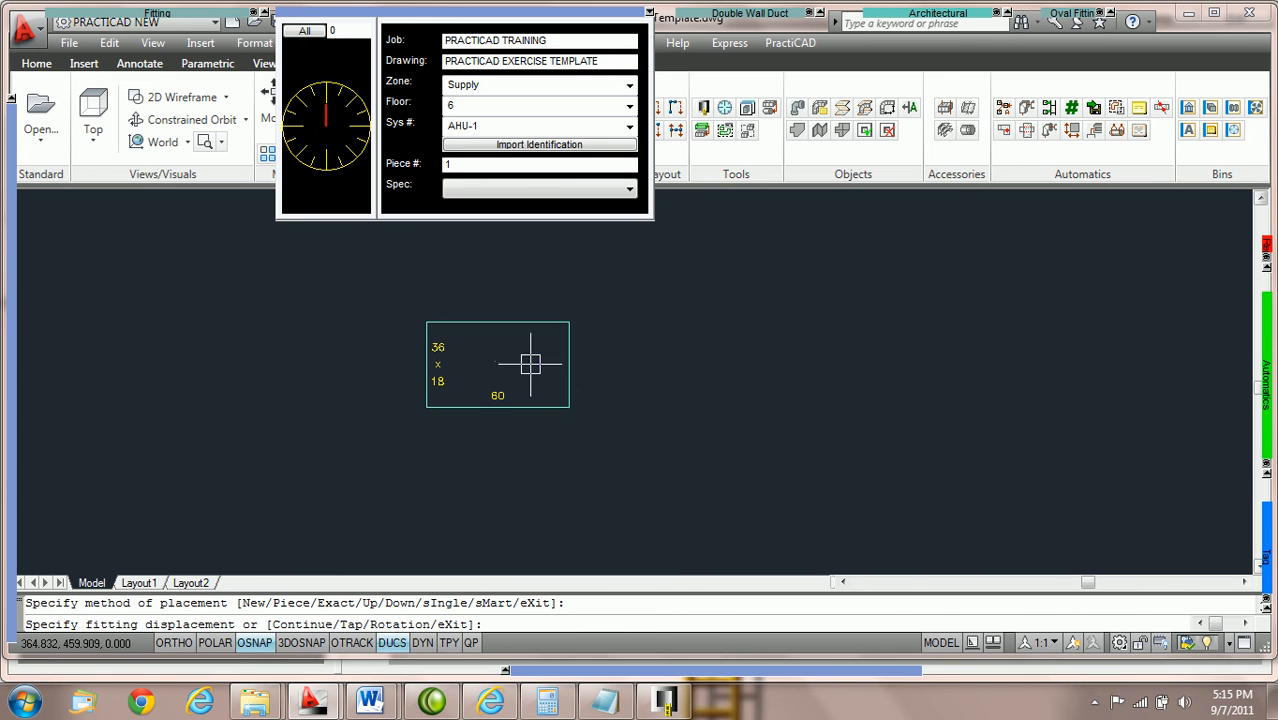
key("Escape")
Open the placed duct's properties and examine the floor, zone and system number in its Identification section.
scroll(572, 314, "up", 2)
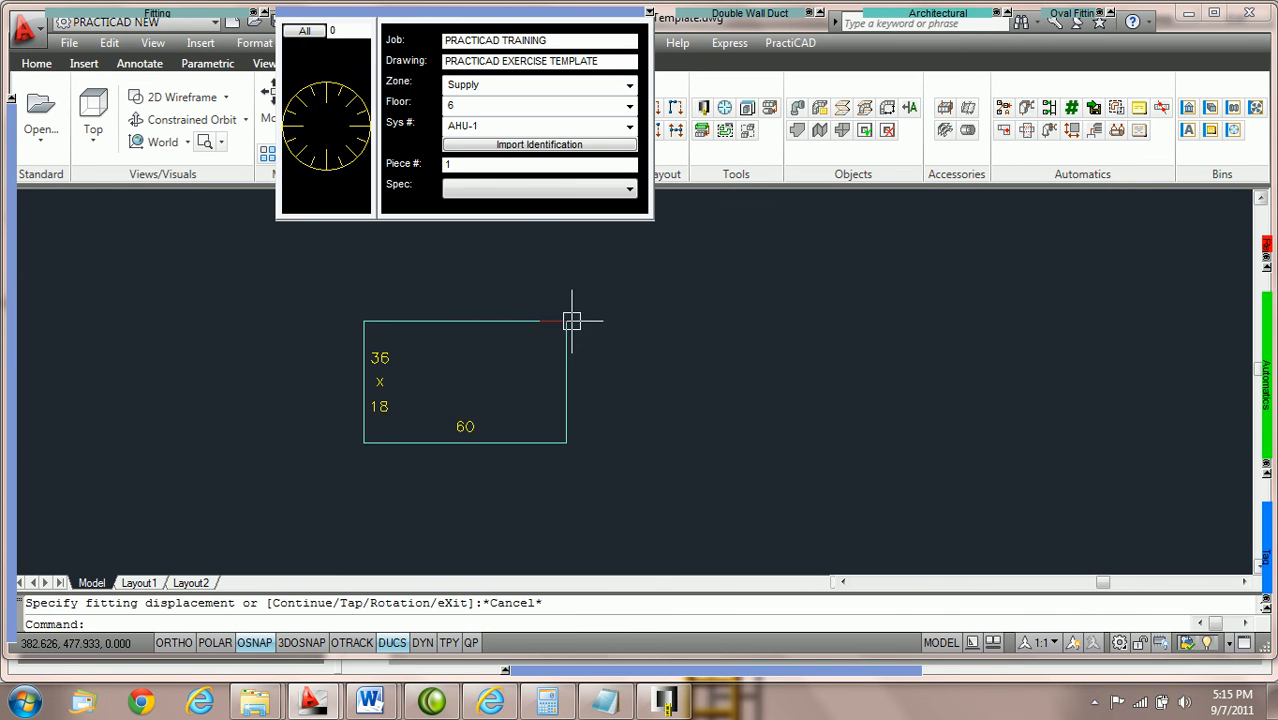
double_click(496, 320)
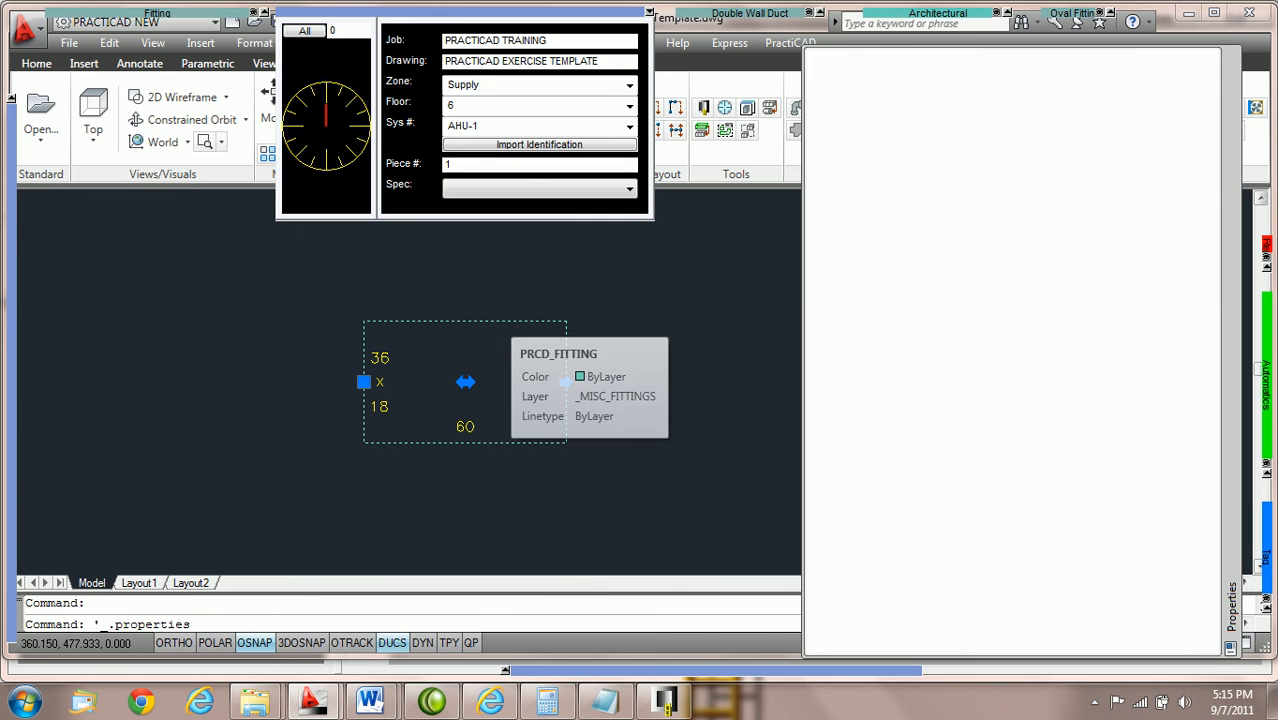
right_click(496, 320)
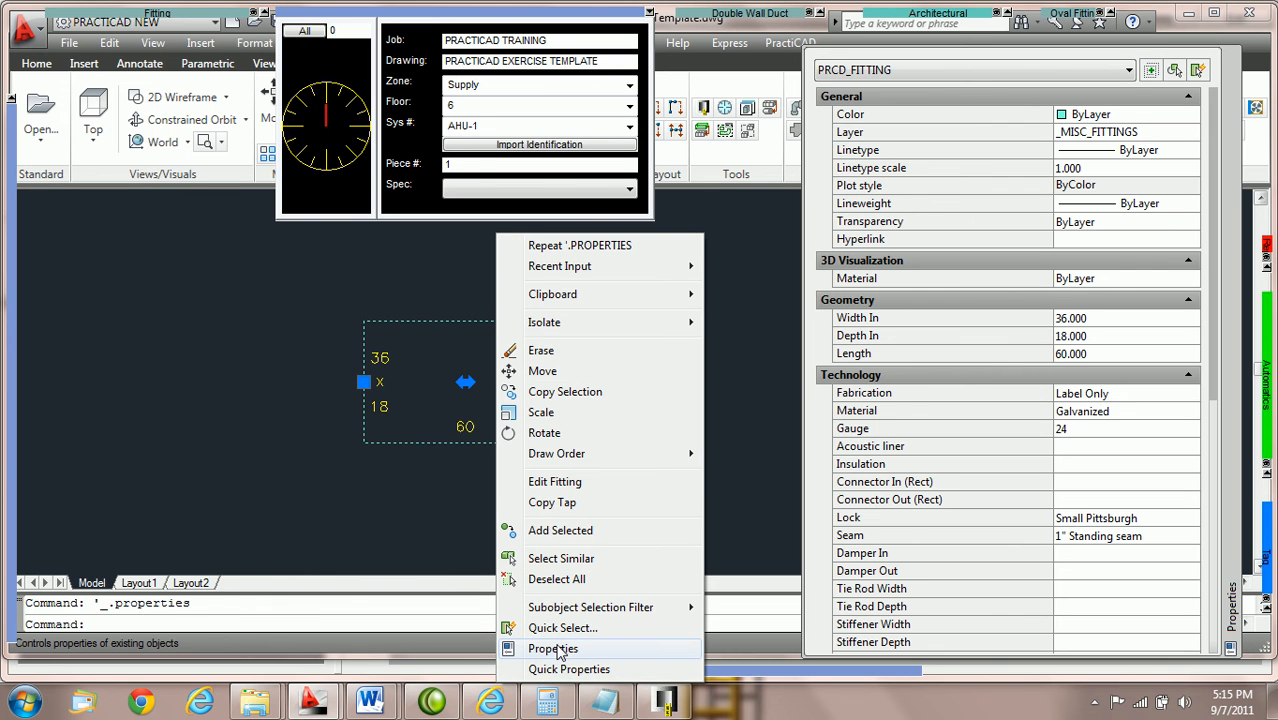
left_click_drag(1003, 376, 1015, 150)
left_click_drag(984, 485, 985, 343)
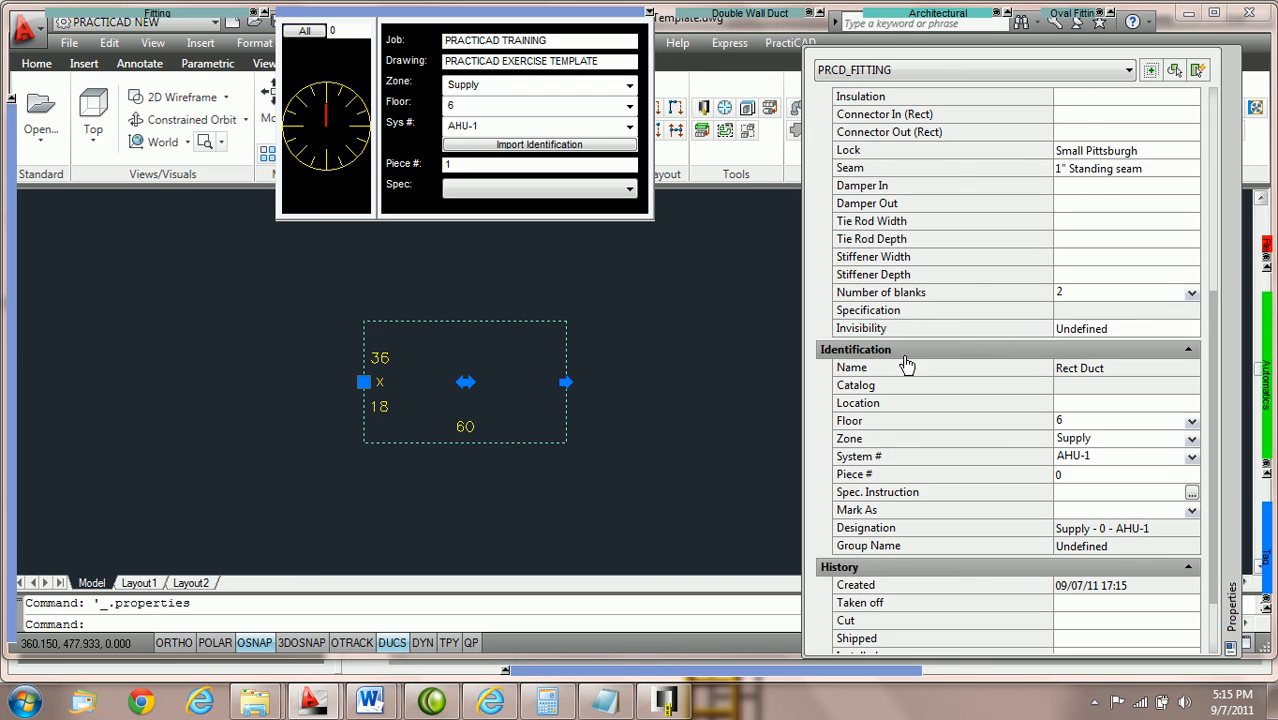